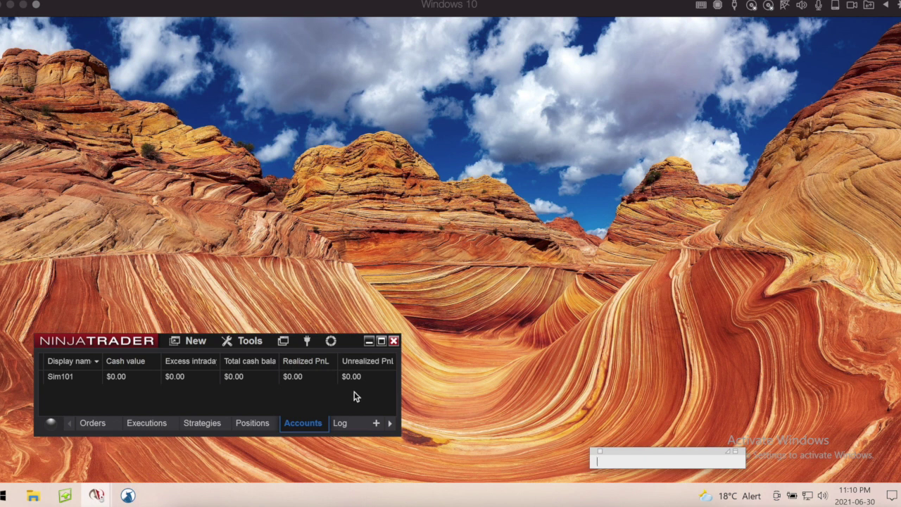
# - Open the license key entry dialog to look at it and cancel without changing the key
pyautogui.click(331, 341)
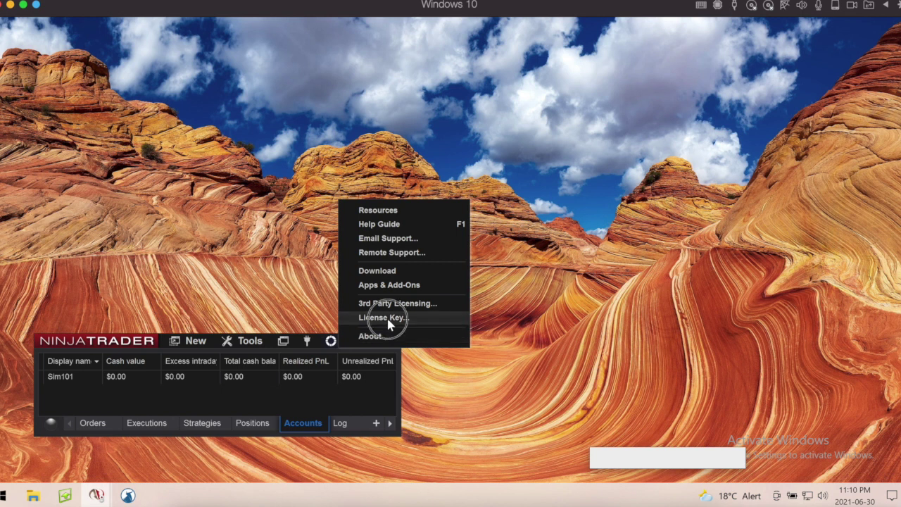
pyautogui.click(388, 320)
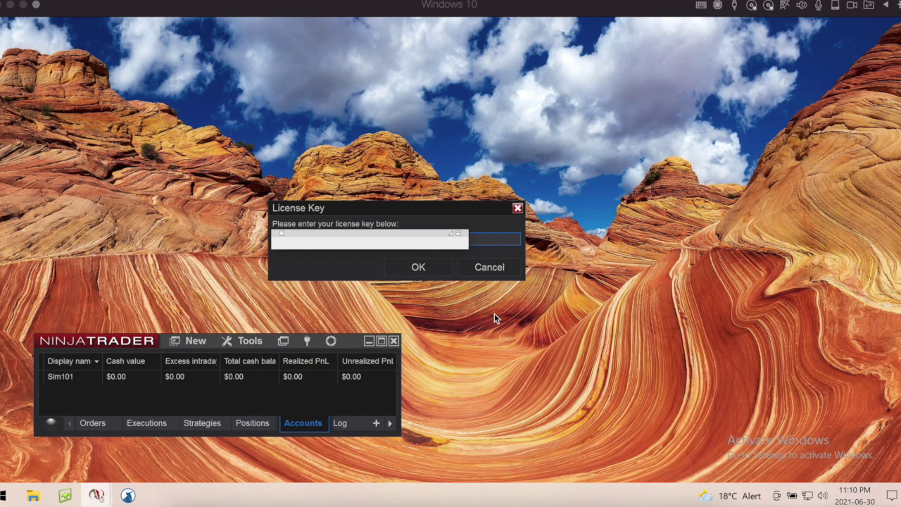
pyautogui.click(511, 271)
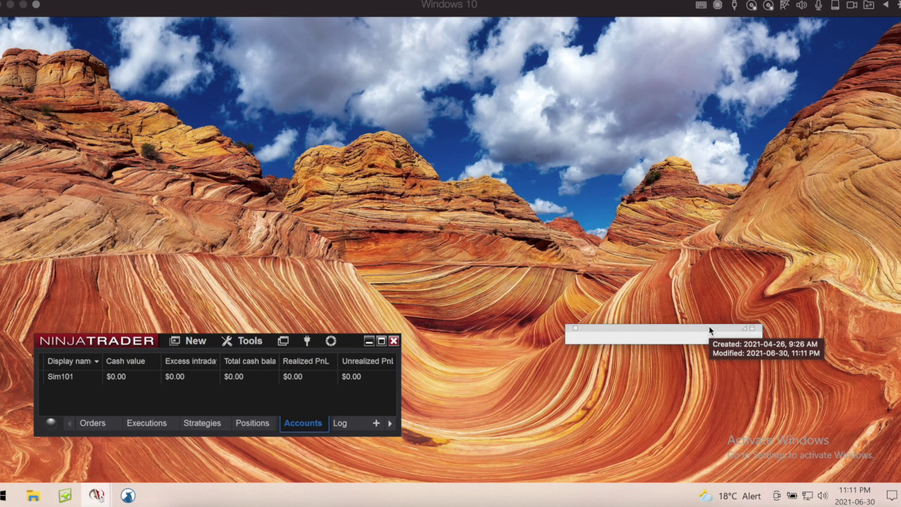
# - Add a Rithmic for NinjaTrader Brokerage connection to the configured connections
pyautogui.click(307, 341)
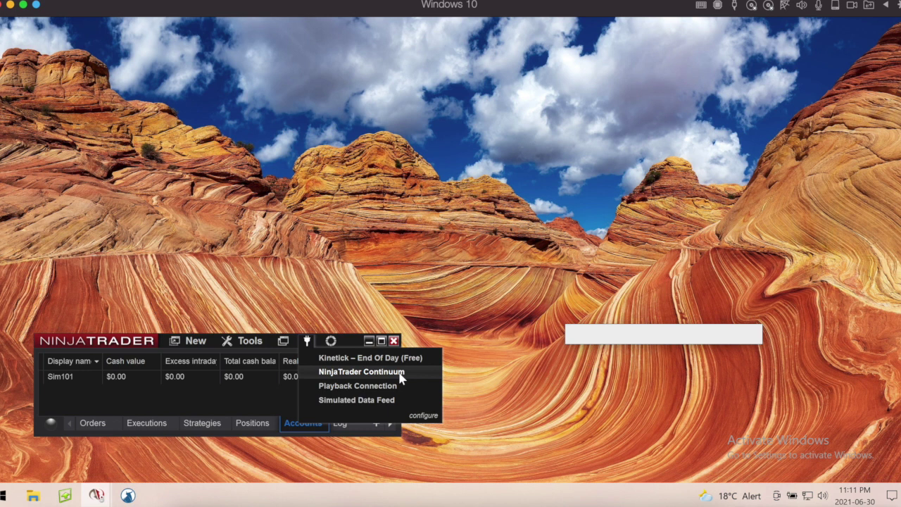
pyautogui.click(424, 416)
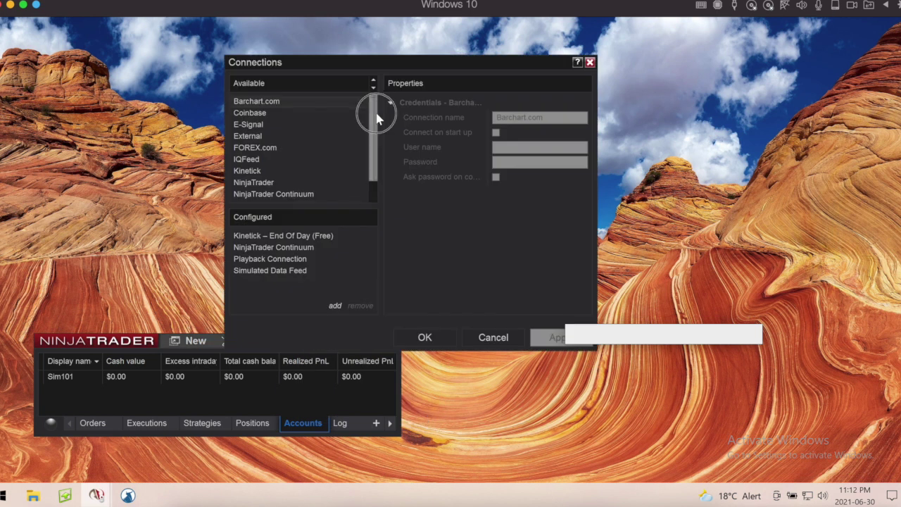
pyautogui.moveTo(370, 120); pyautogui.dragTo(372, 168)
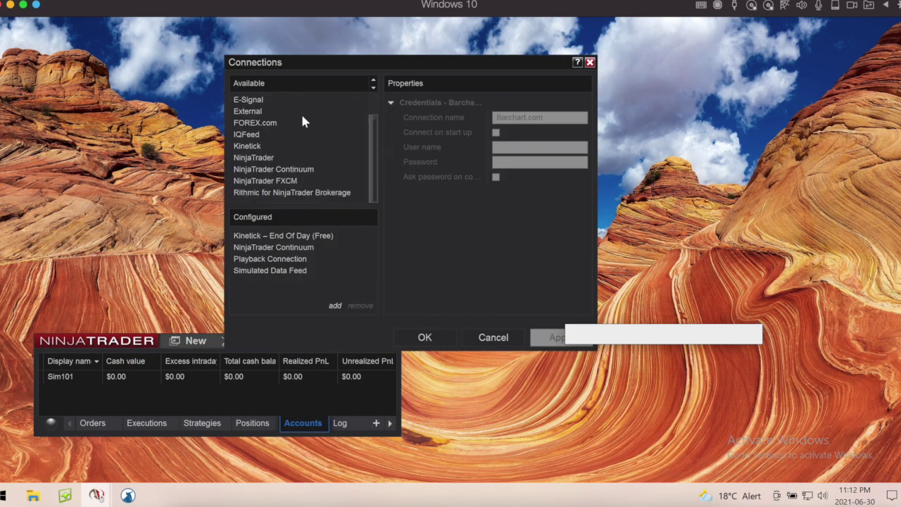
pyautogui.click(287, 193)
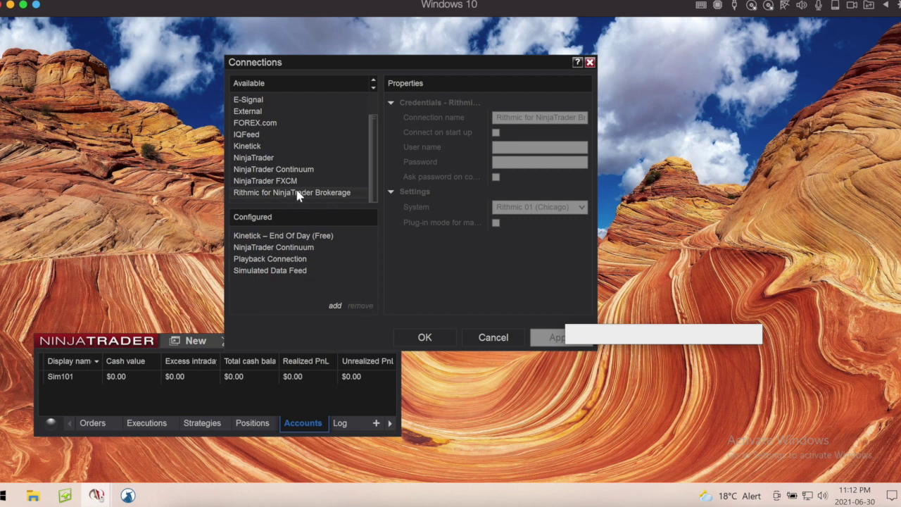
pyautogui.click(336, 306)
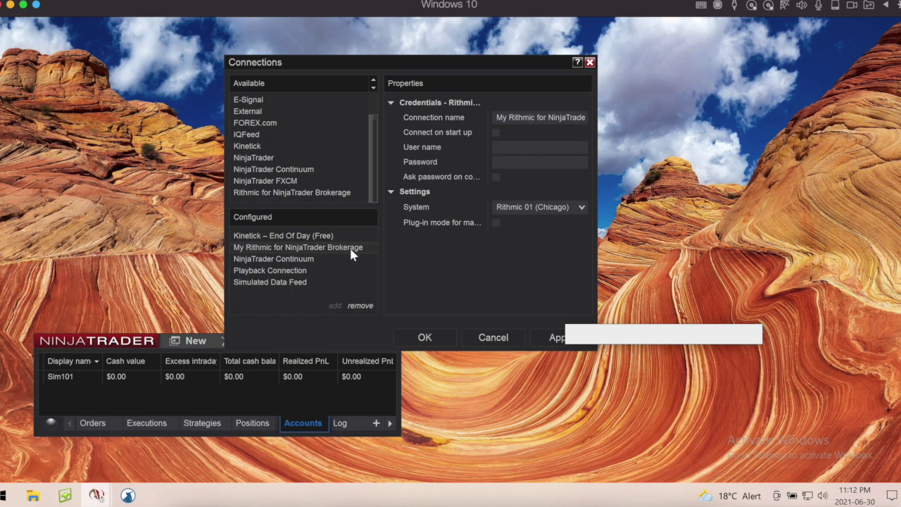
# - Name the new connection "Rithmic Uprofit trader" and enter the account's user name and password
pyautogui.doubleClick(510, 116)
pyautogui.hotkey('ctrl', 'a')
pyautogui.write('Rithmic Uprofit trader')
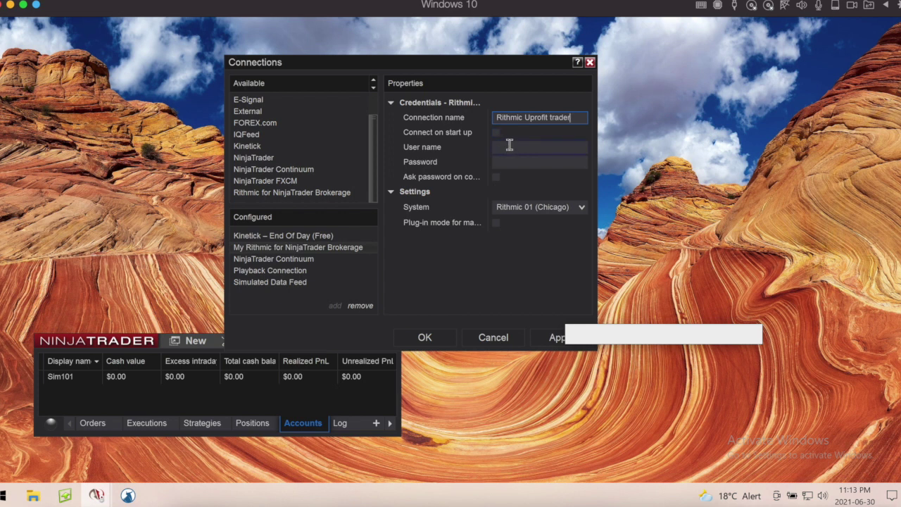
pyautogui.click(507, 147)
pyautogui.click(506, 162)
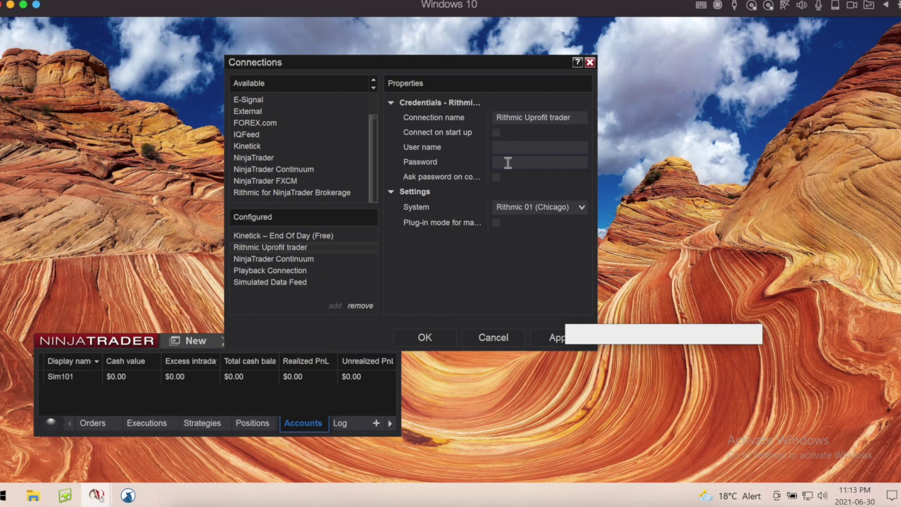
pyautogui.click(504, 147)
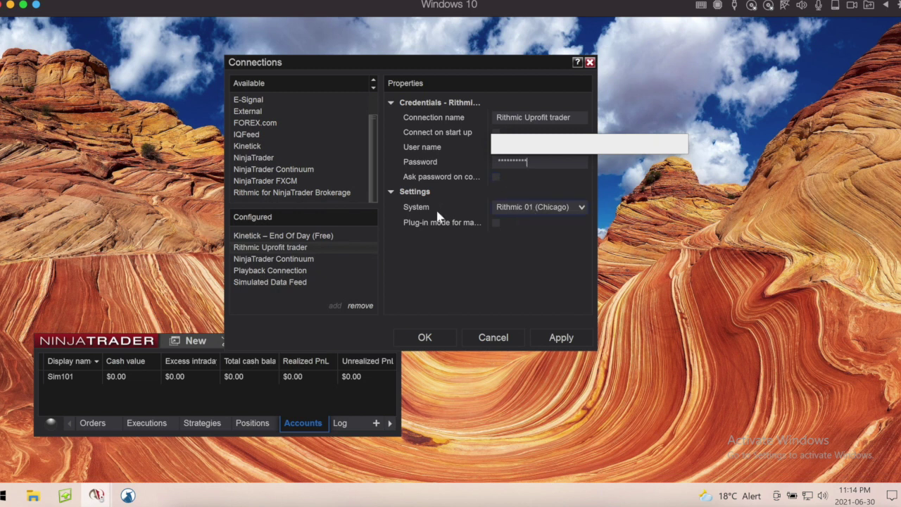
# - Set the connection's system to Rithmic Paper Trading (Chicago), save it and connect to Rithmic Uprofit trader
pyautogui.click(582, 208)
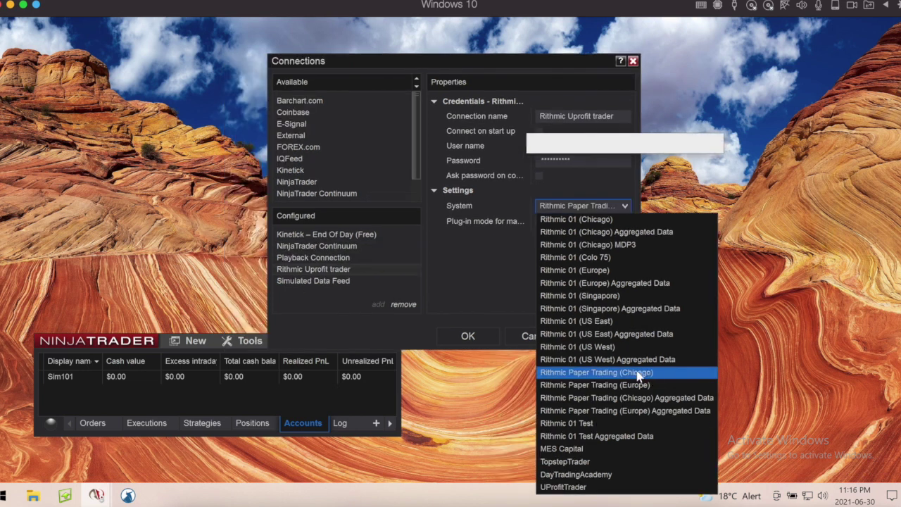
pyautogui.click(638, 373)
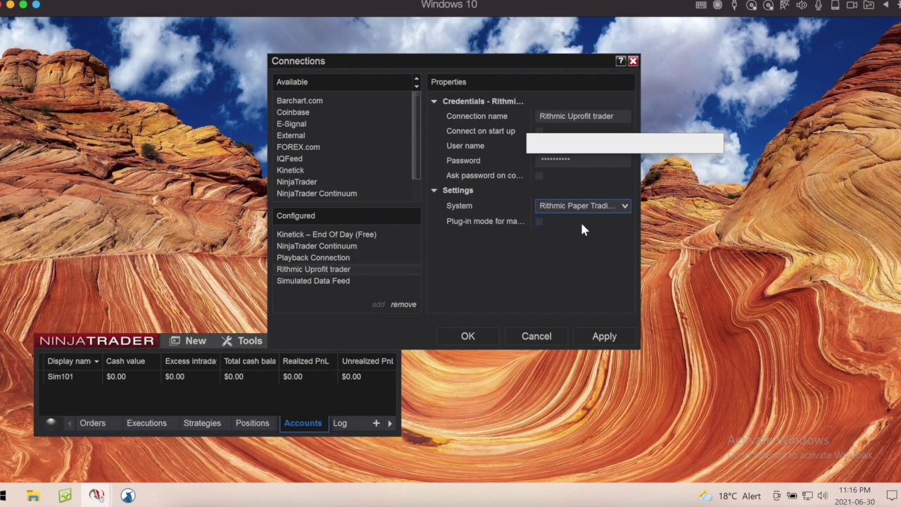
pyautogui.click(604, 337)
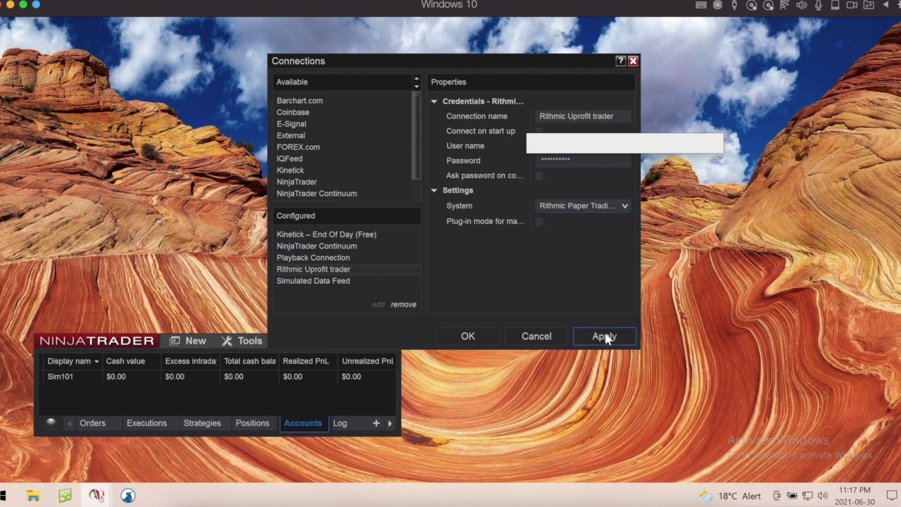
pyautogui.click(468, 336)
pyautogui.click(308, 341)
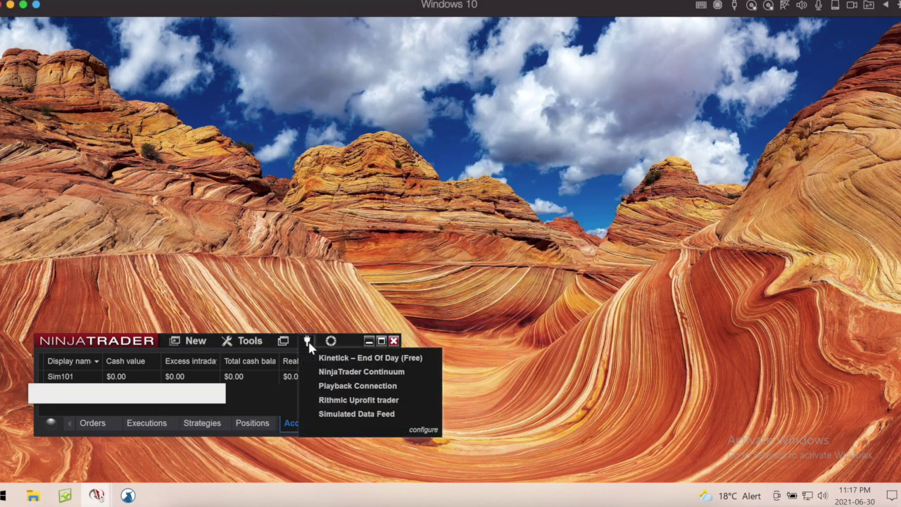
pyautogui.click(370, 405)
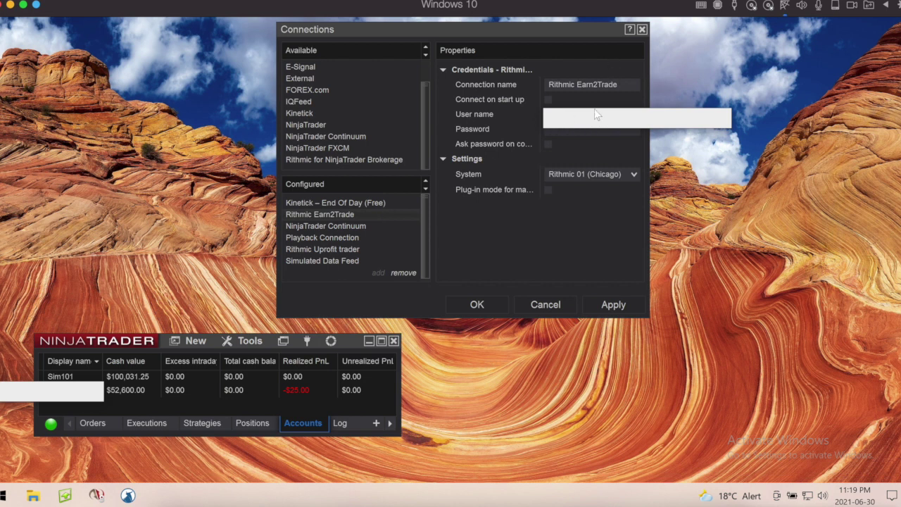
# - Set the Rithmic Earn2Trade connection's system to Rithmic Paper Trading (Chicago) and save the connection settings
pyautogui.click(634, 175)
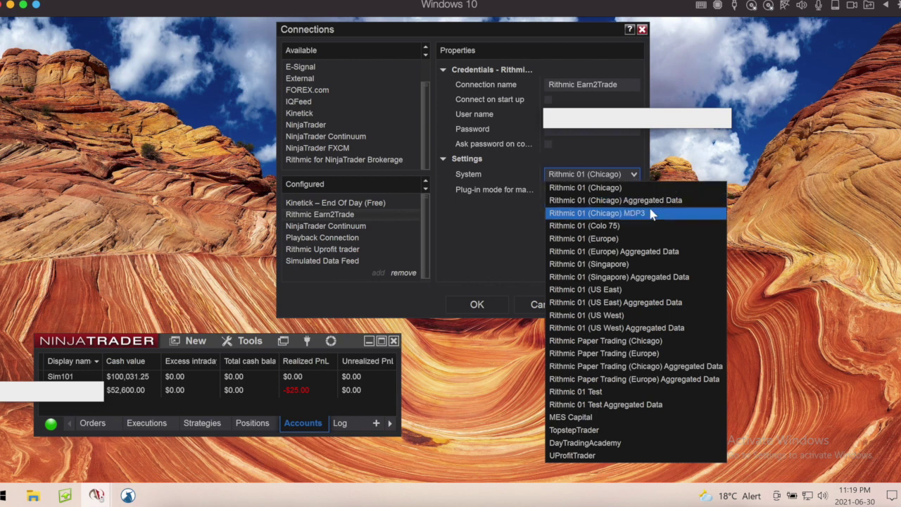
pyautogui.click(657, 341)
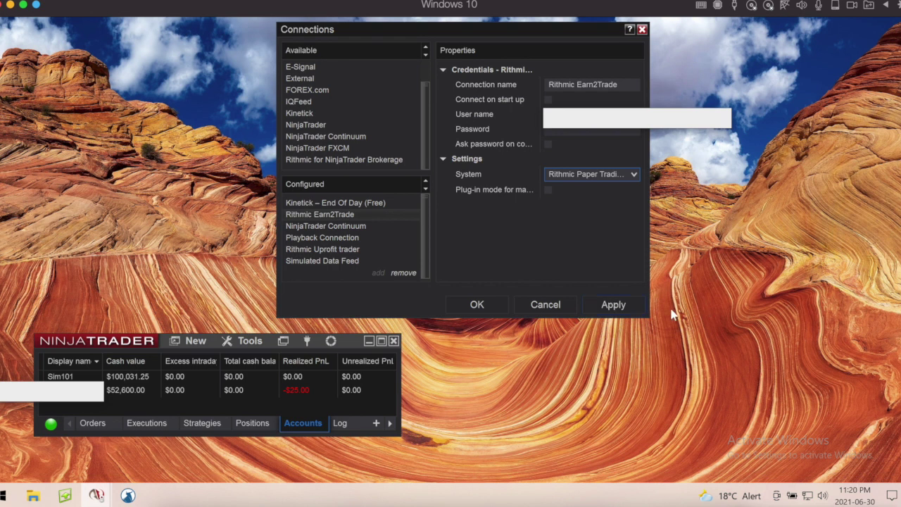
pyautogui.click(619, 306)
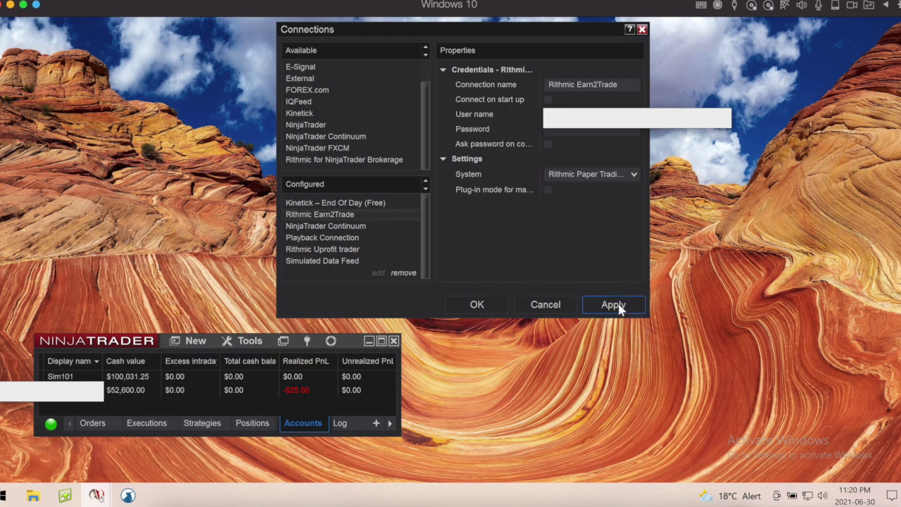
pyautogui.click(491, 305)
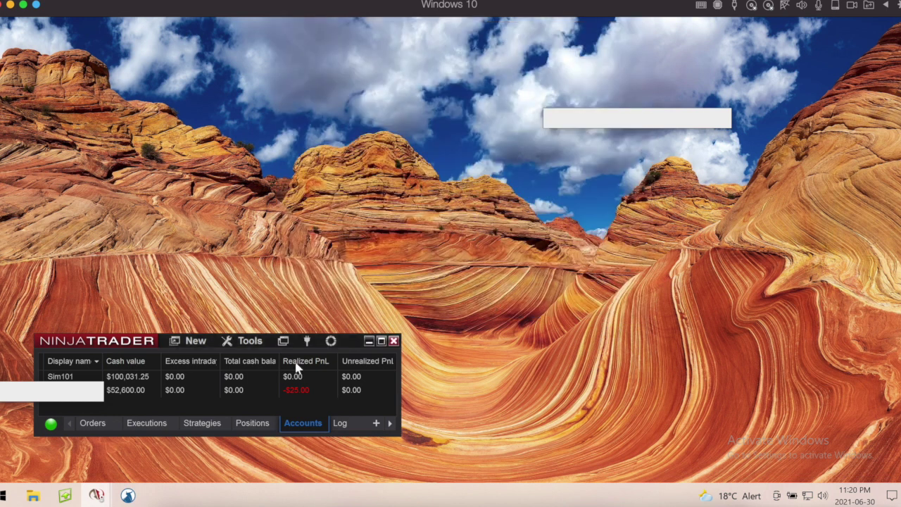
# - Try to connect to Rithmic Earn2Trade while Rithmic Uprofit trader is still connected
pyautogui.click(307, 342)
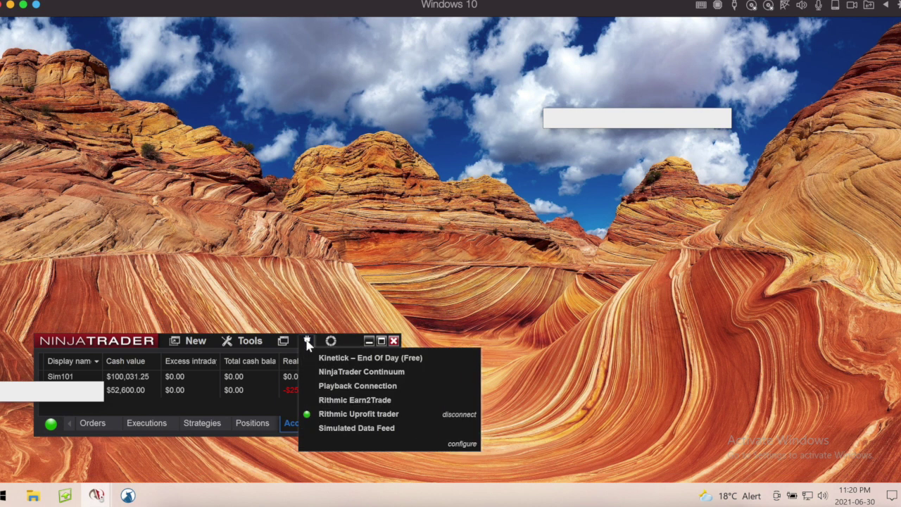
pyautogui.click(370, 402)
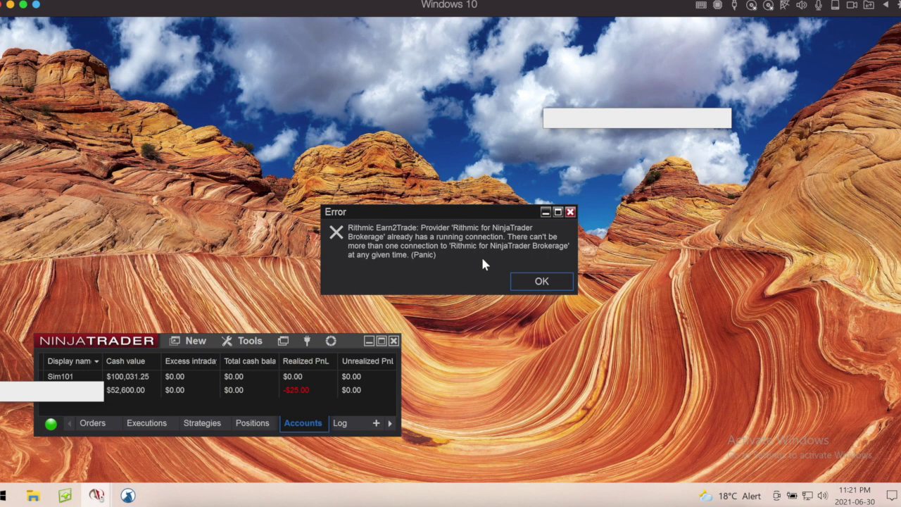
pyautogui.click(542, 281)
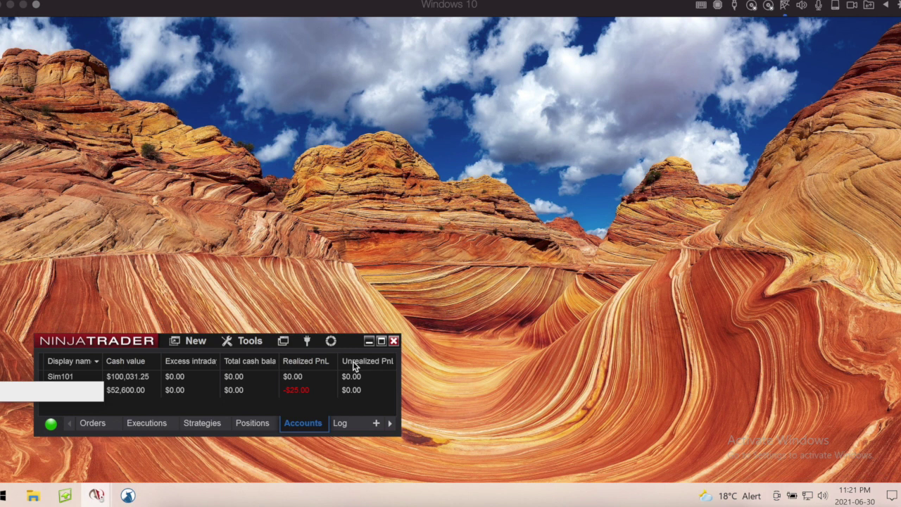
# - Create a new workspace named "Uprofit Treasuries" and close the Treasuries-06-17-21 workspace
pyautogui.click(284, 341)
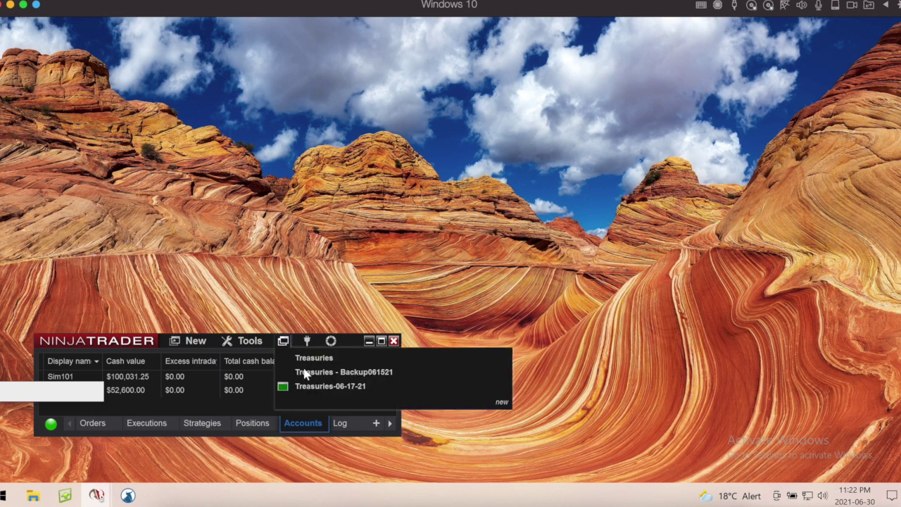
pyautogui.click(502, 401)
pyautogui.press('Escape')
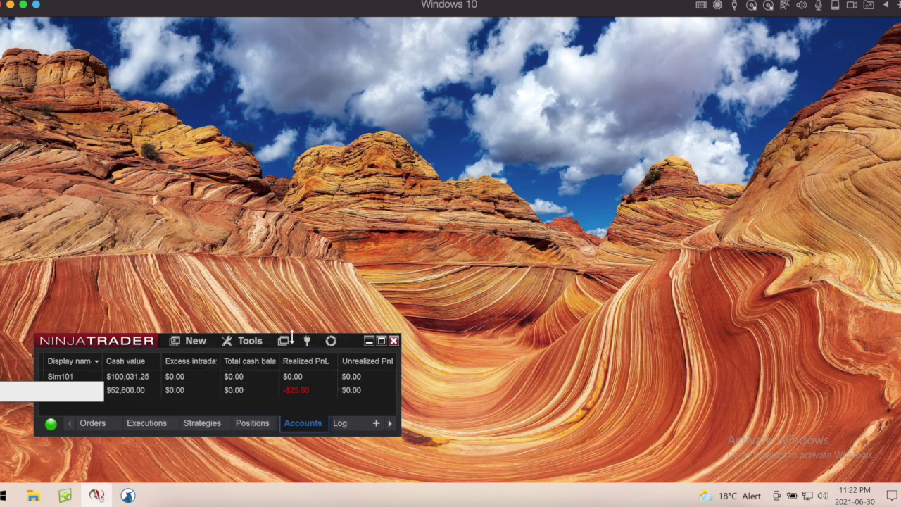
pyautogui.click(283, 342)
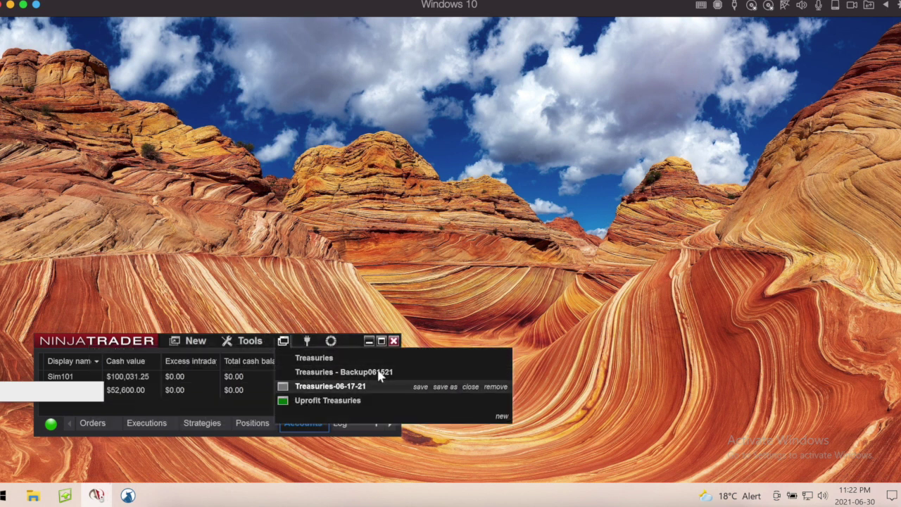
pyautogui.moveTo(426, 391)
pyautogui.click(470, 387)
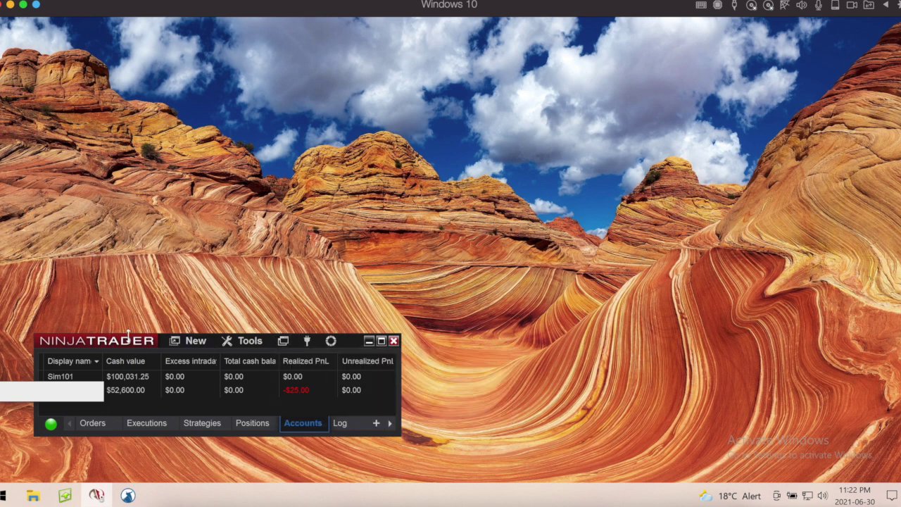
# - Open a new 1-minute chart for the ZB 09-21 instrument
pyautogui.click(189, 343)
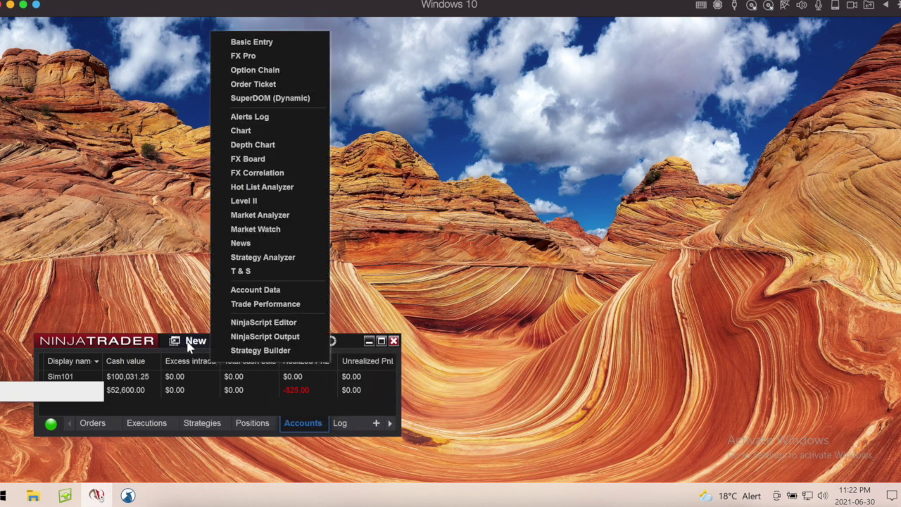
pyautogui.click(285, 70)
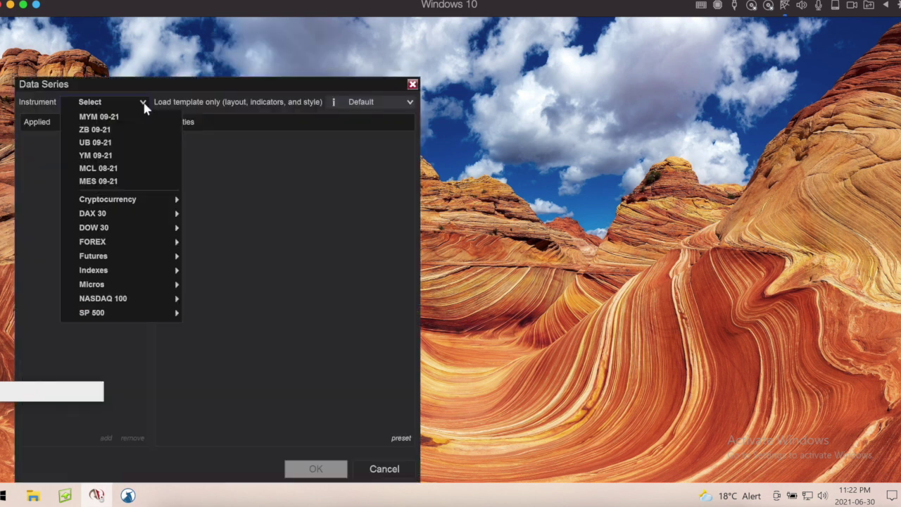
pyautogui.click(99, 131)
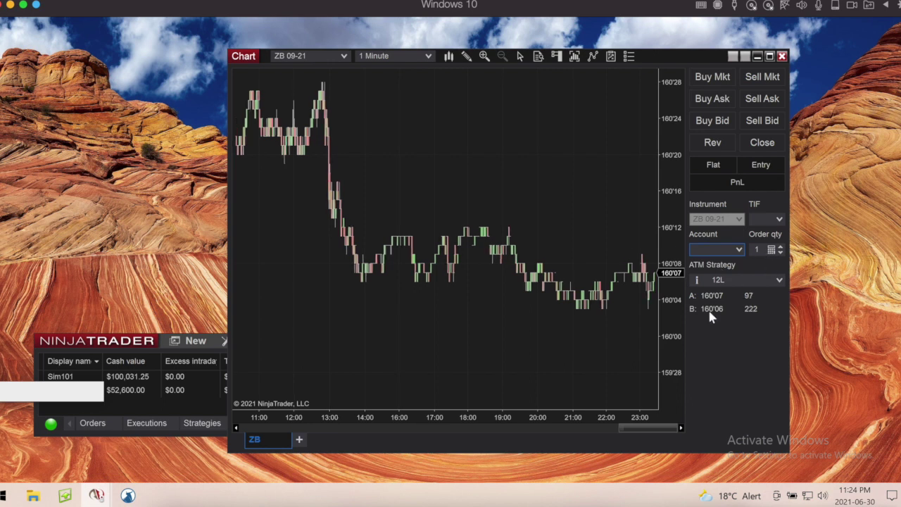
# - Disconnect Rithmic Uprofit trader and connect to Rithmic Earn2Trade instead
pyautogui.click(116, 336)
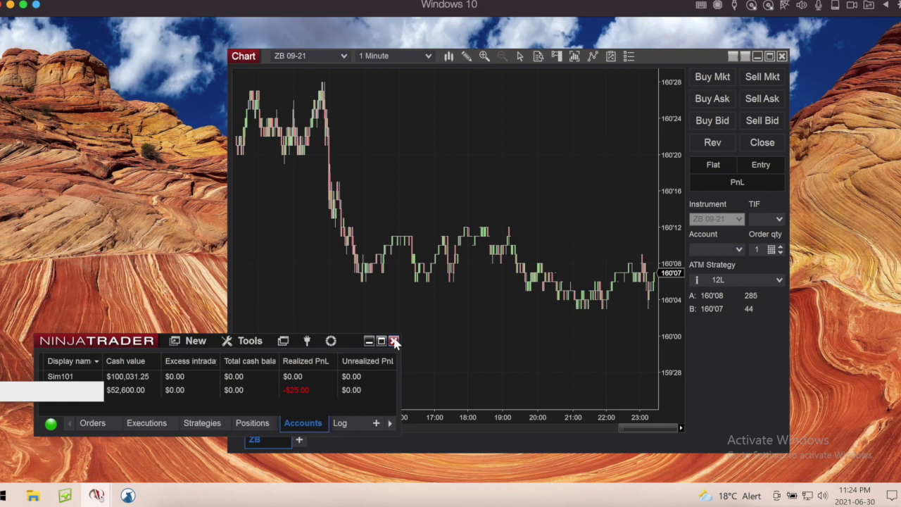
pyautogui.click(306, 340)
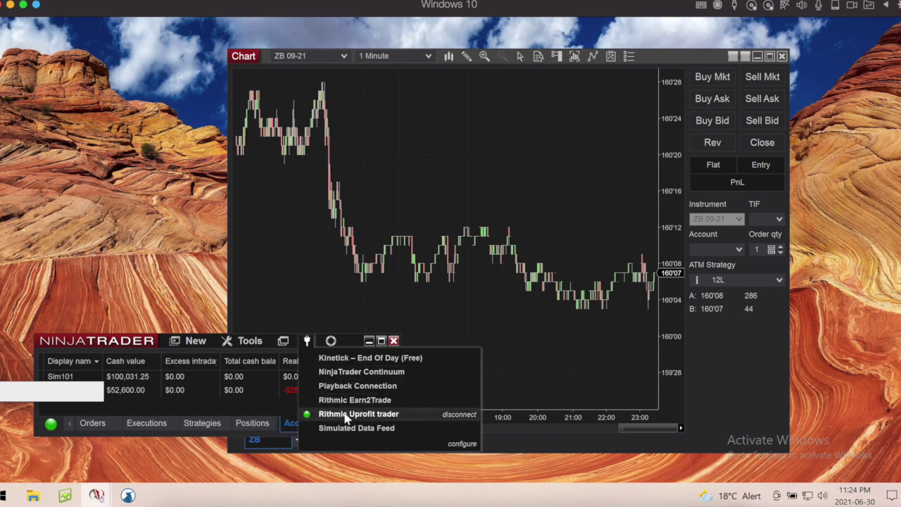
pyautogui.click(449, 416)
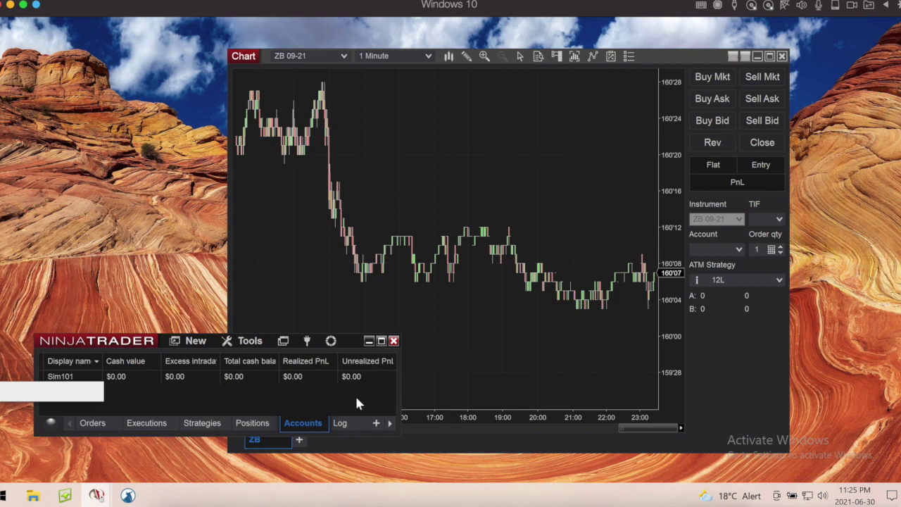
pyautogui.click(307, 340)
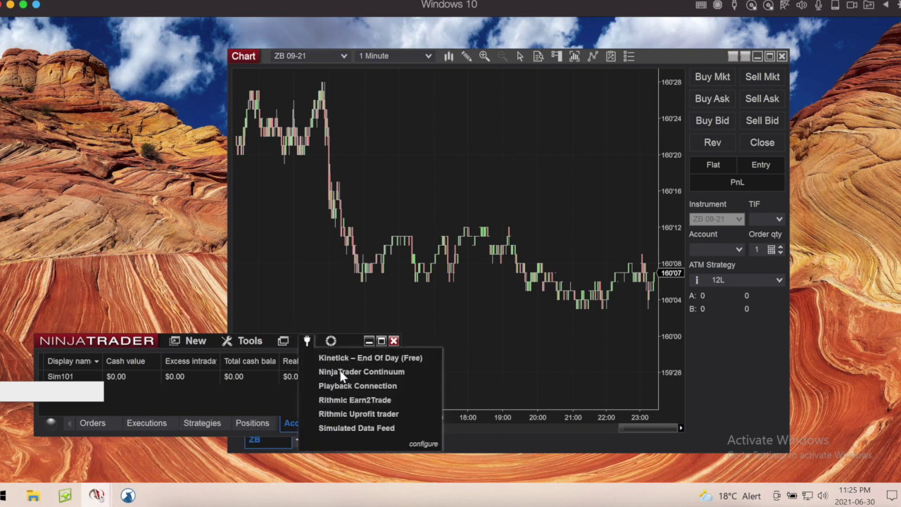
pyautogui.click(358, 401)
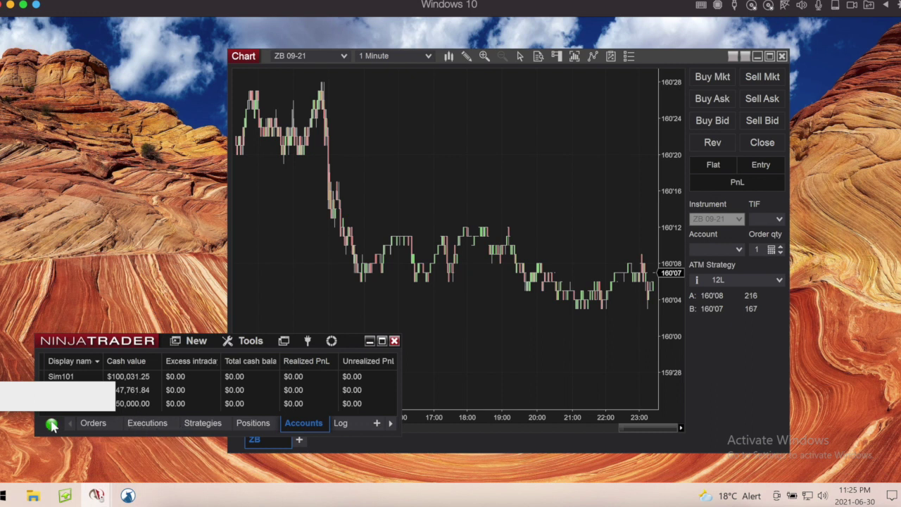
# - Try to connect to Rithmic Uprofit trader while Rithmic Earn2Trade is still connected
pyautogui.click(308, 340)
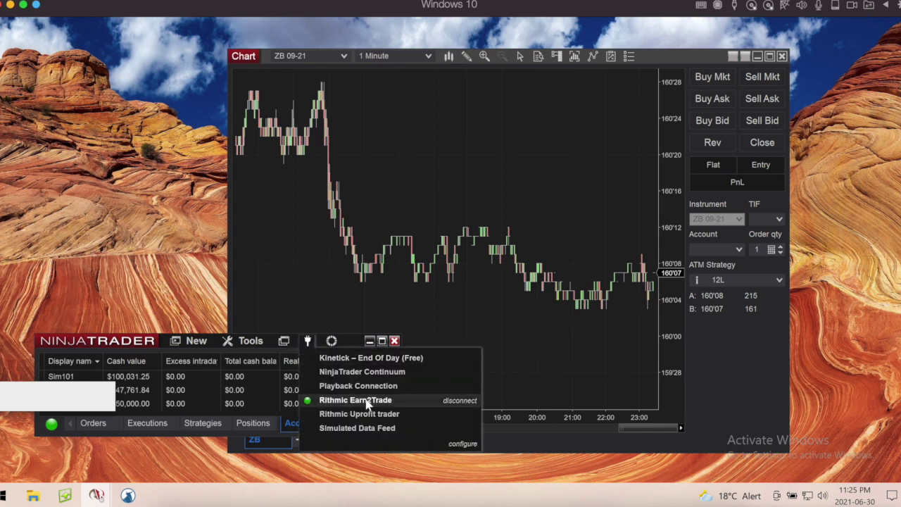
pyautogui.click(368, 416)
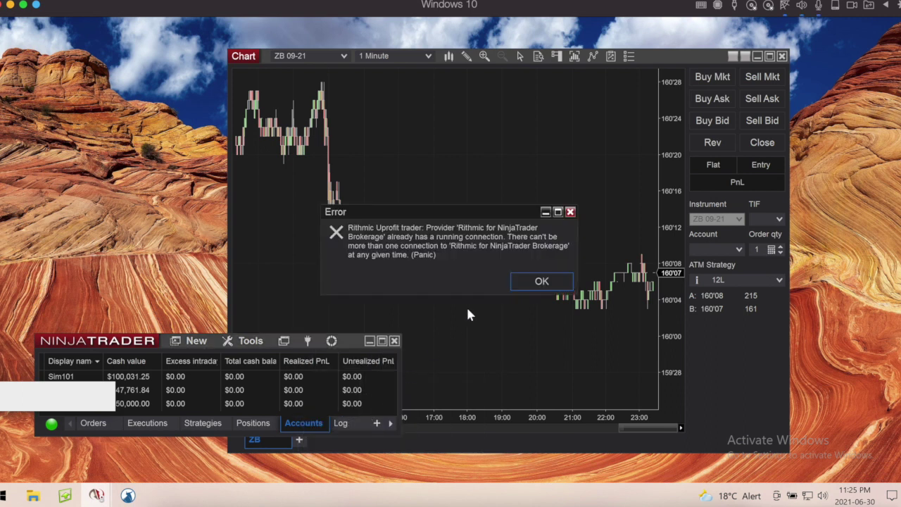
pyautogui.click(541, 282)
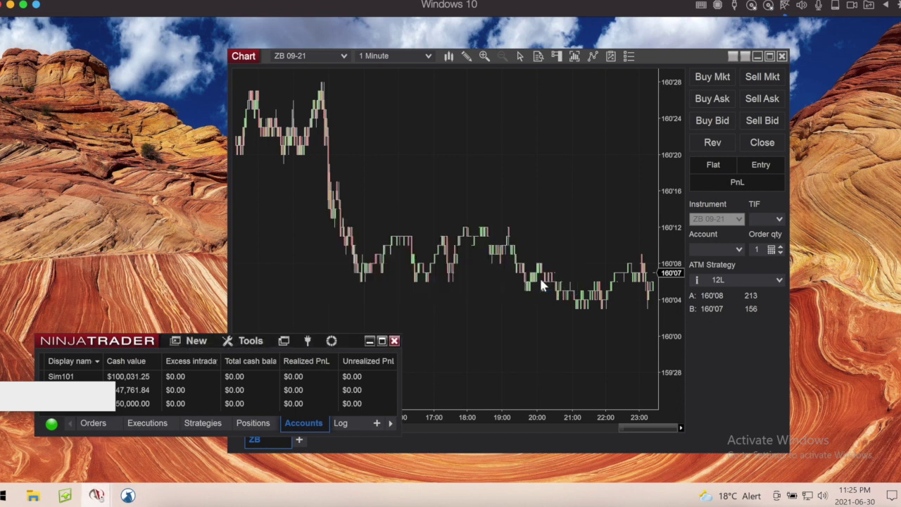